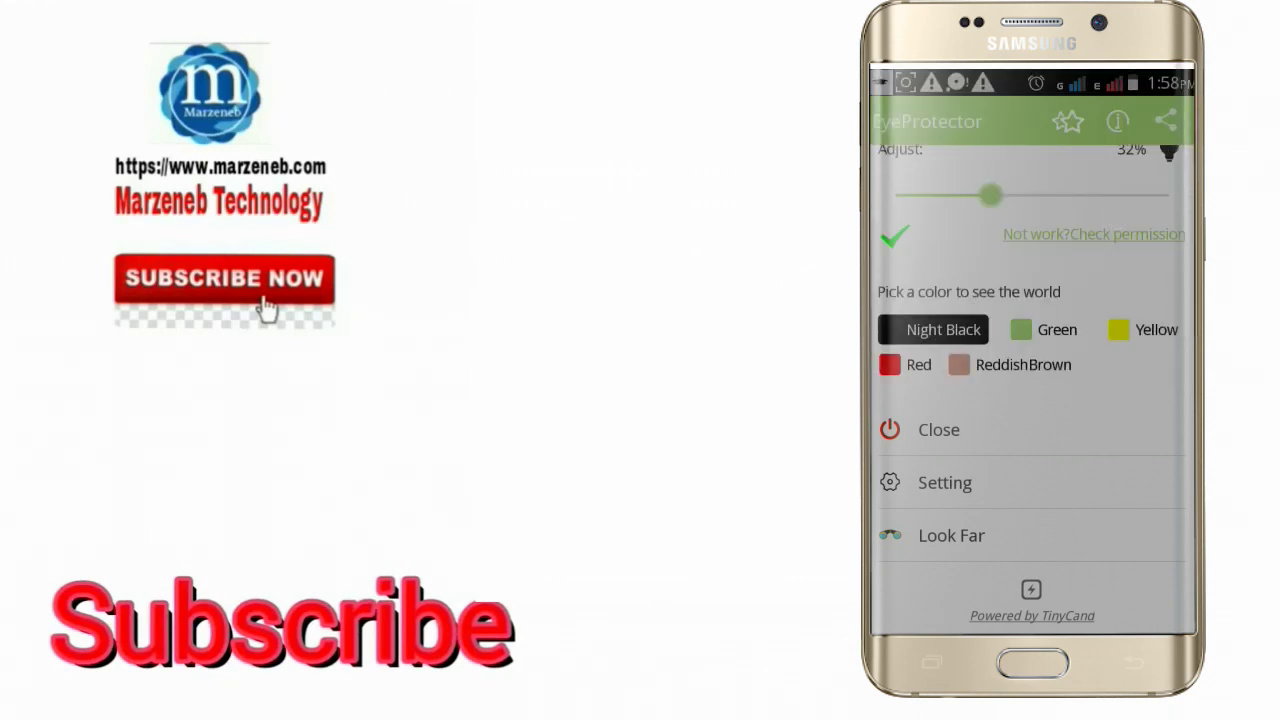
- Schedule the Eye Protector filter to start at 07:00 and end at 06:00
{"action": "left_click", "coordinate": [967, 490]}
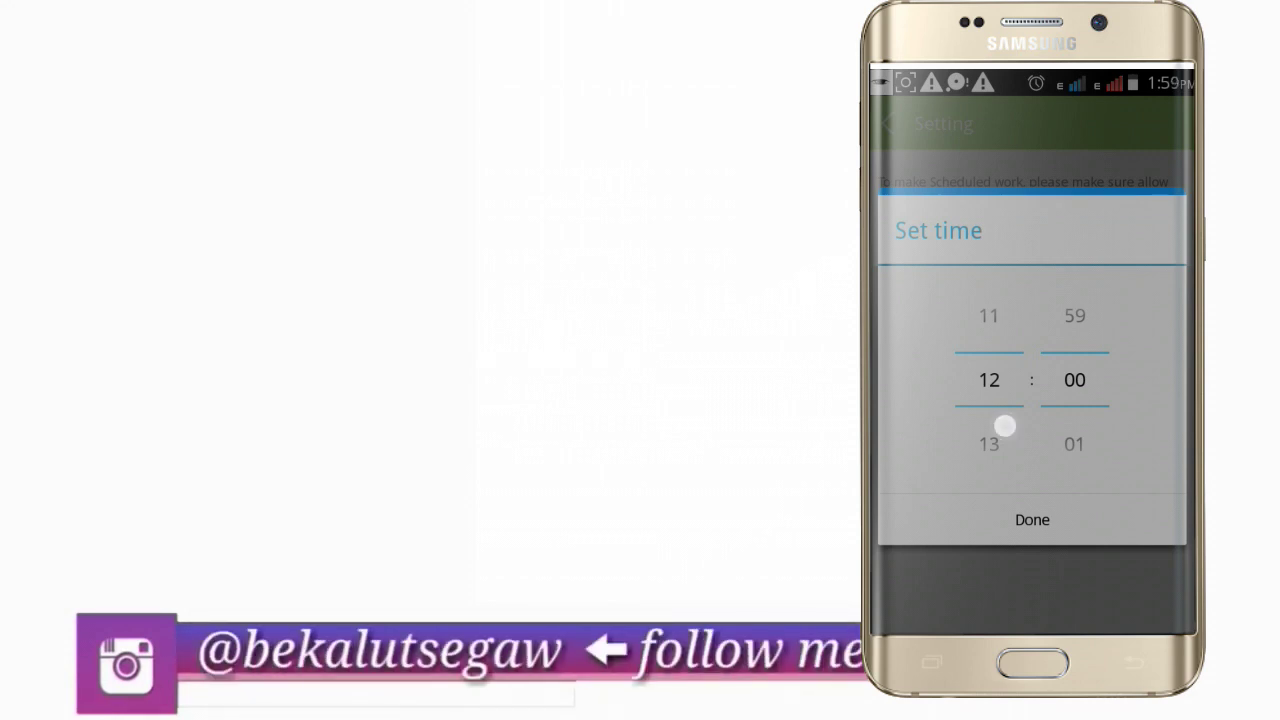
{"action": "mouse_move", "coordinate": [1005, 427]}
{"action": "left_mouse_down"}
{"action": "mouse_move", "coordinate": [999, 333]}
{"action": "mouse_move", "coordinate": [1010, 326]}
{"action": "left_mouse_up"}
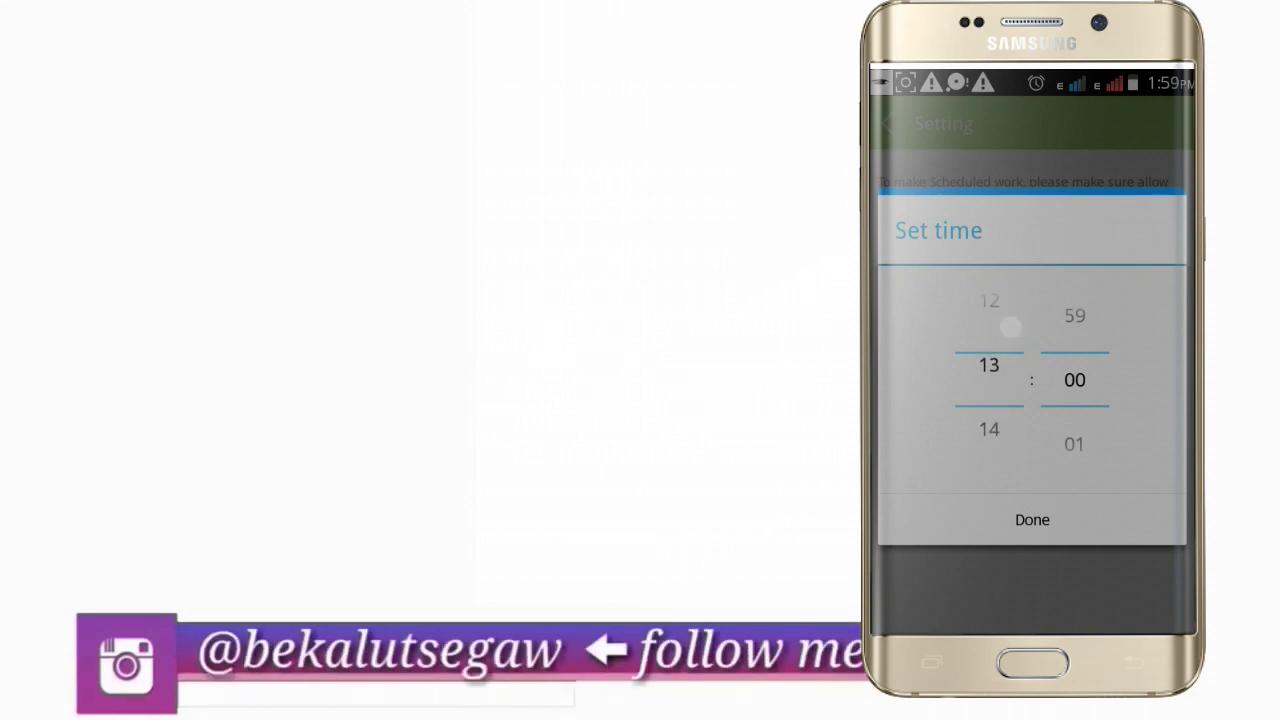
{"action": "left_click_drag", "start_coordinate": [998, 447], "coordinate": [996, 500]}
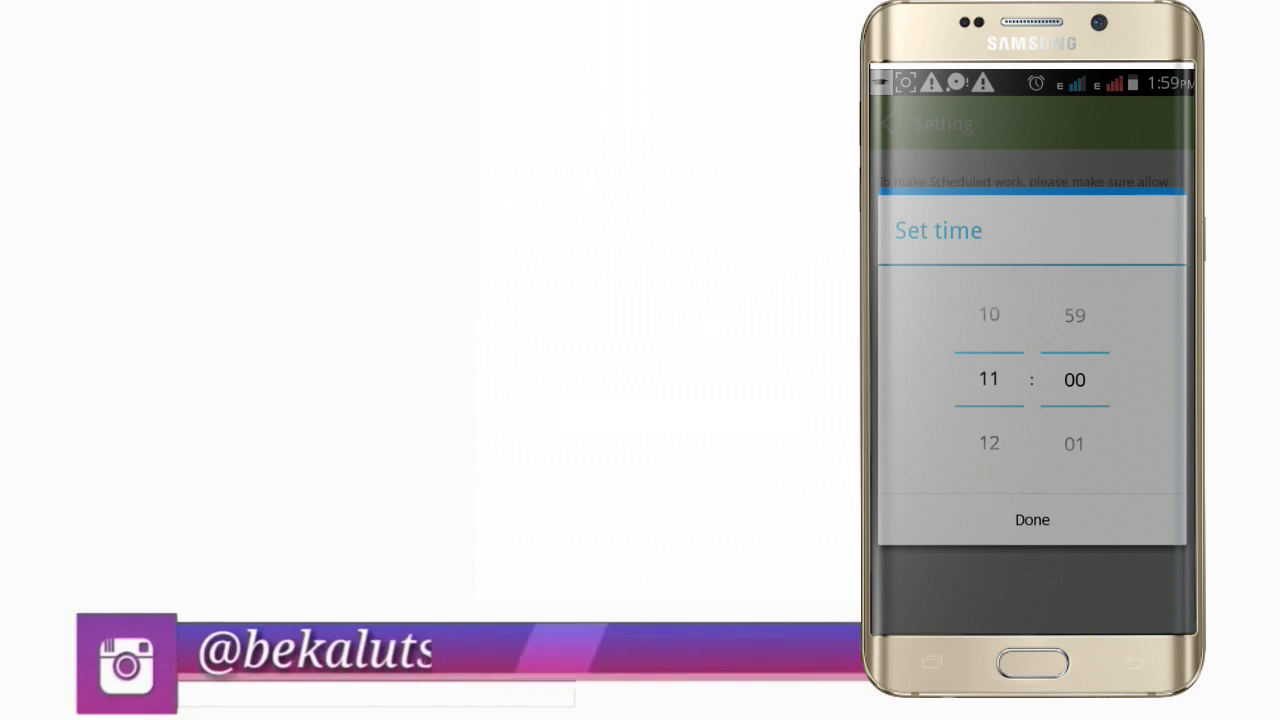
{"action": "left_click_drag", "start_coordinate": [1000, 374], "coordinate": [1000, 535]}
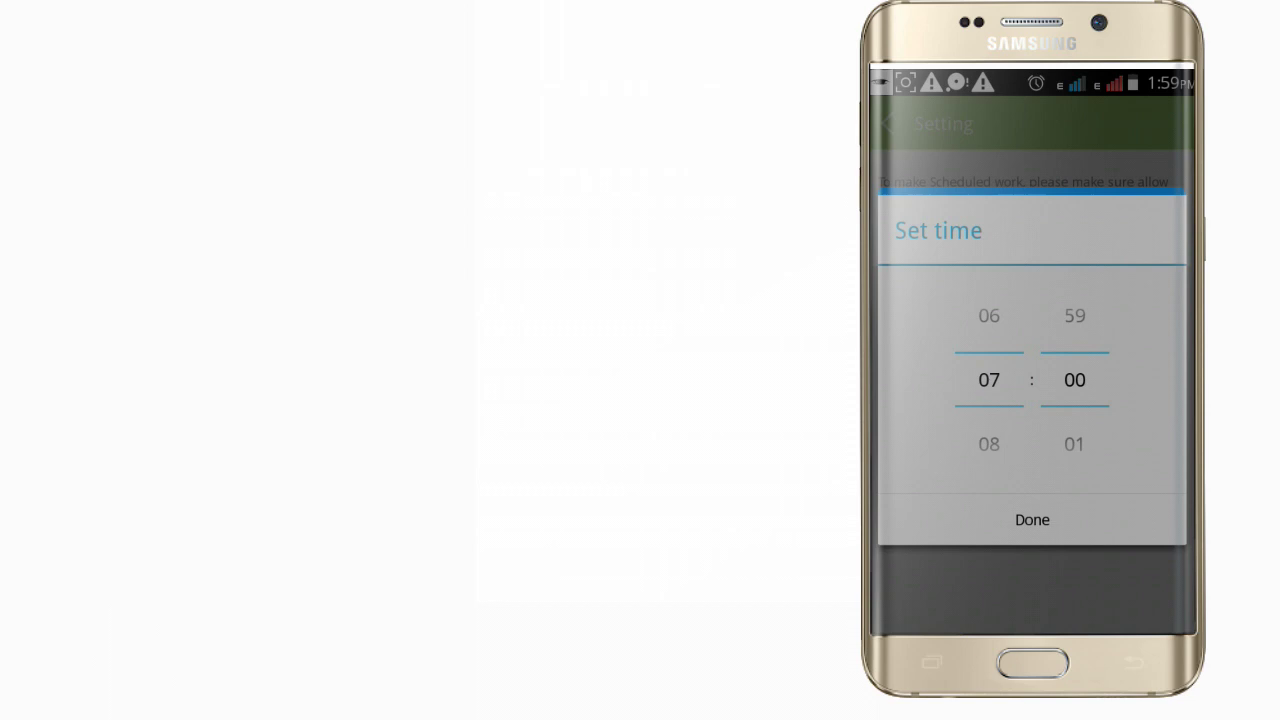
{"action": "left_click", "coordinate": [1032, 519]}
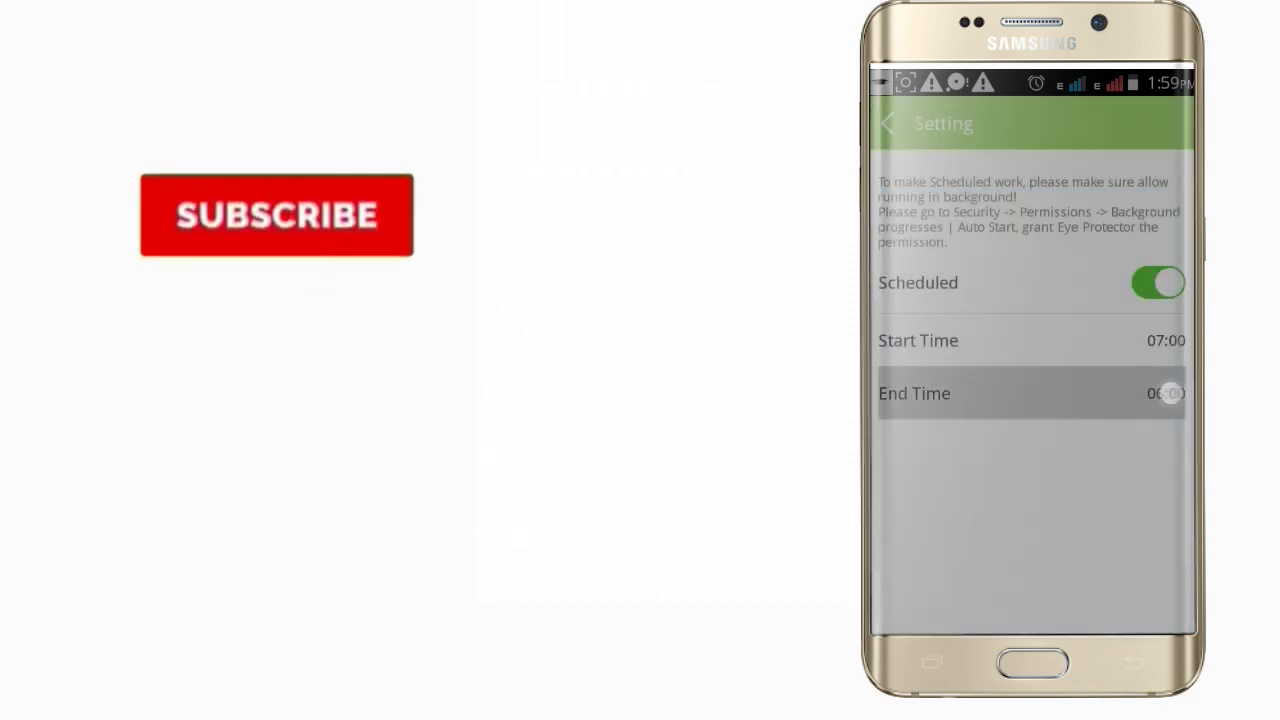
{"action": "left_click", "coordinate": [1030, 393]}
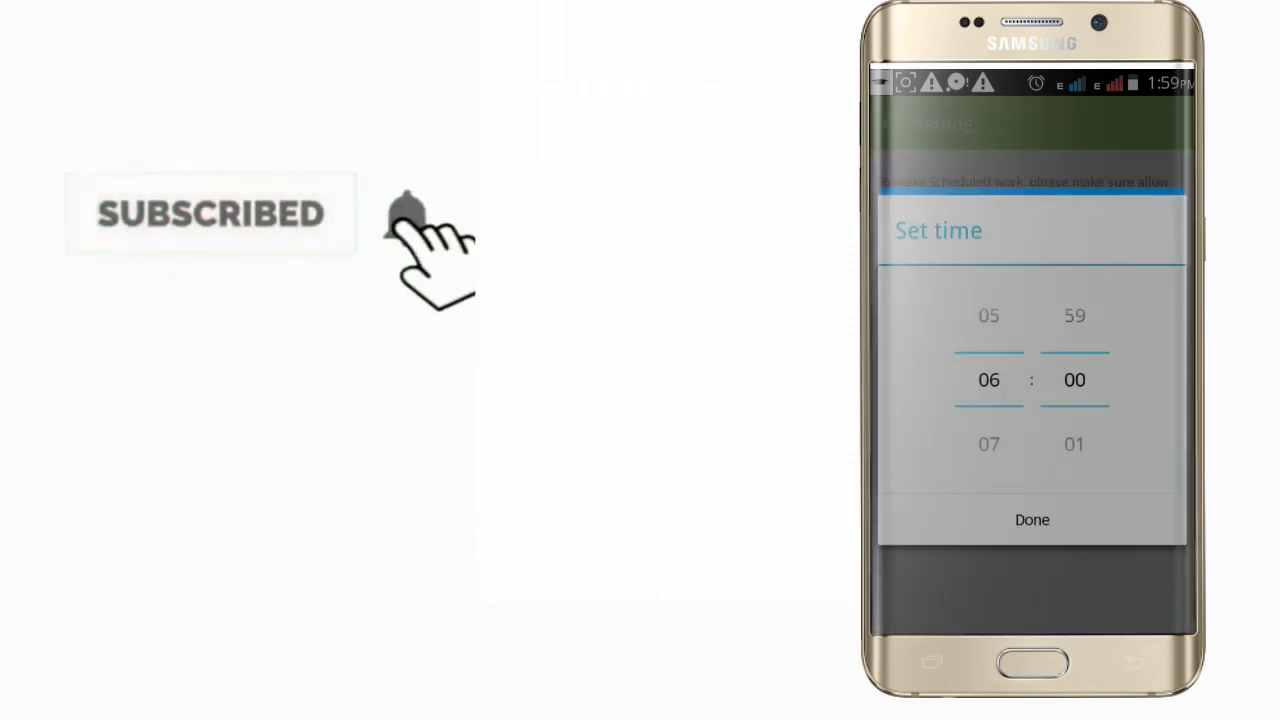
{"action": "left_click", "coordinate": [1032, 519]}
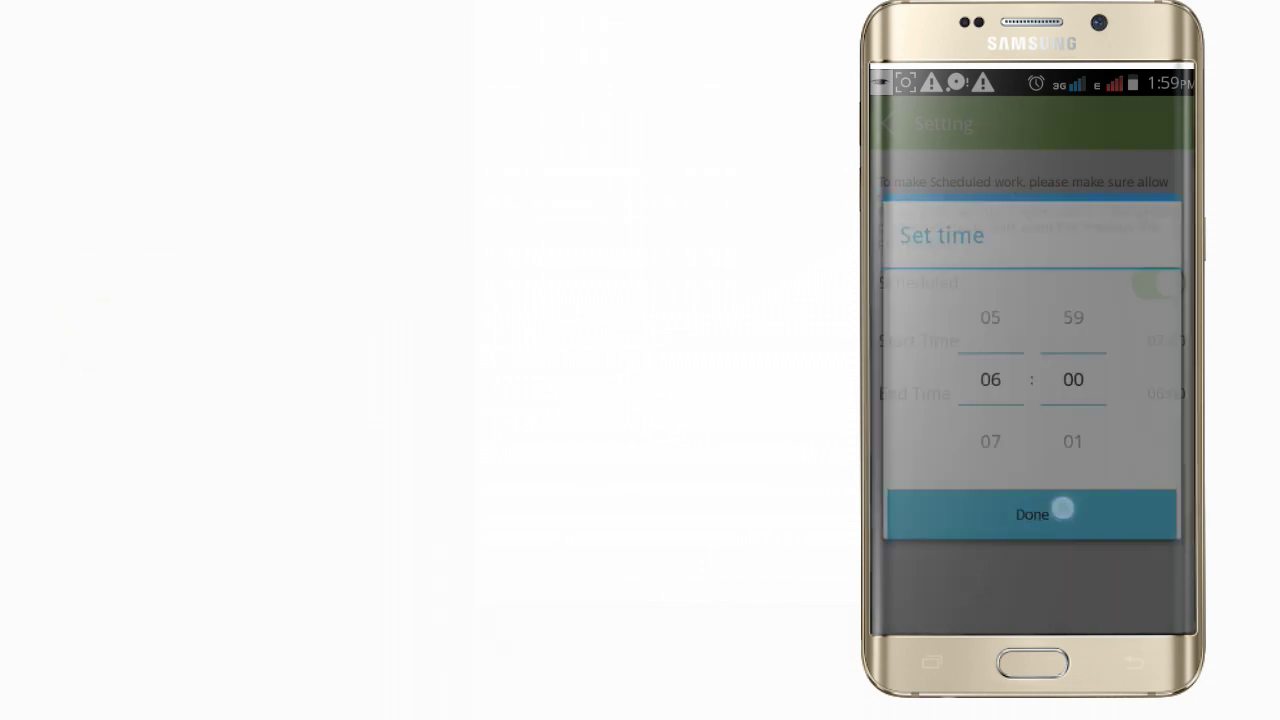
- Back on the main filter screen, move the Adjust slider up to 60%
{"action": "left_click", "coordinate": [893, 122]}
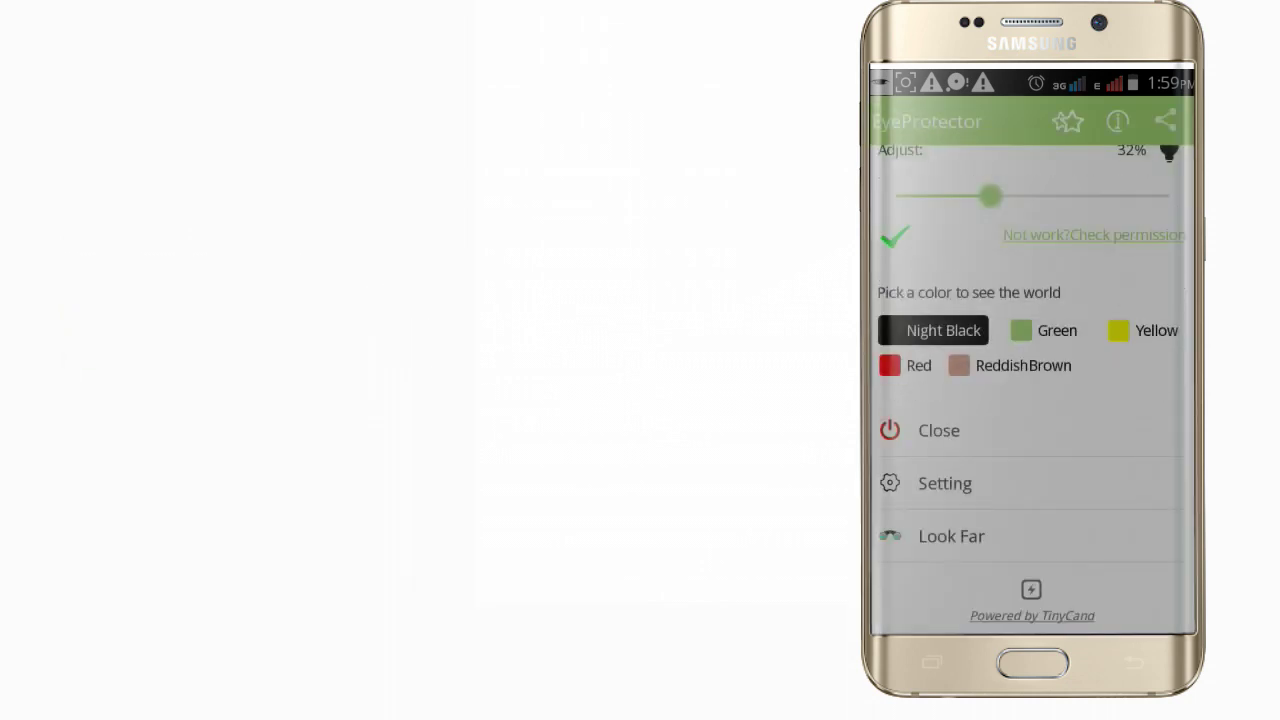
{"action": "left_click_drag", "start_coordinate": [989, 201], "coordinate": [1044, 199]}
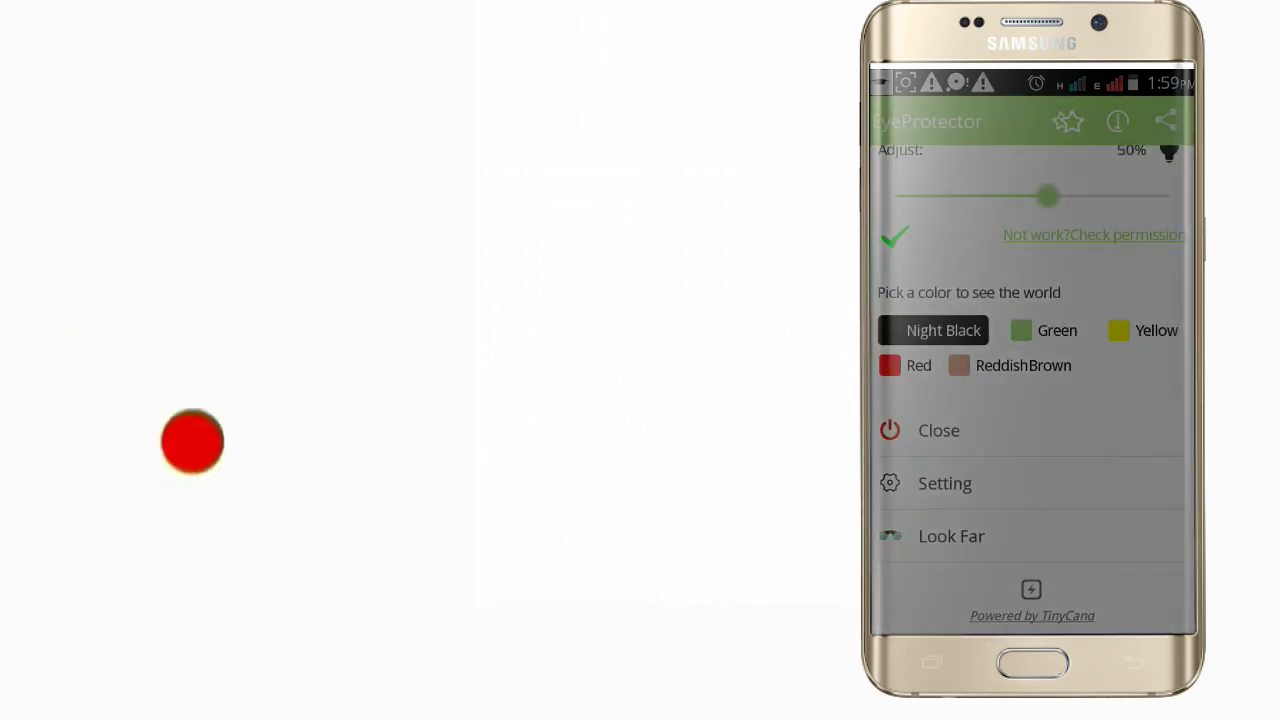
{"action": "scroll", "coordinate": [1030, 400], "scroll_direction": "up", "scroll_amount": 1}
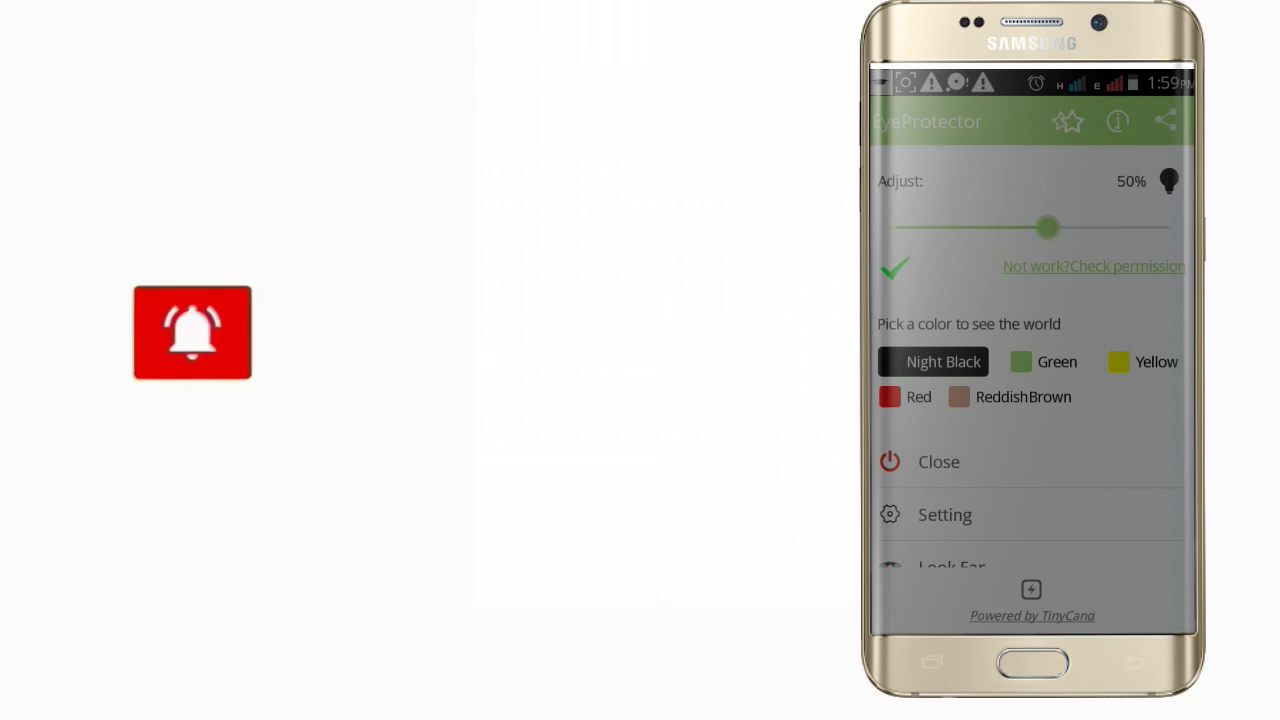
{"action": "scroll", "coordinate": [1030, 400], "scroll_direction": "down", "scroll_amount": 1}
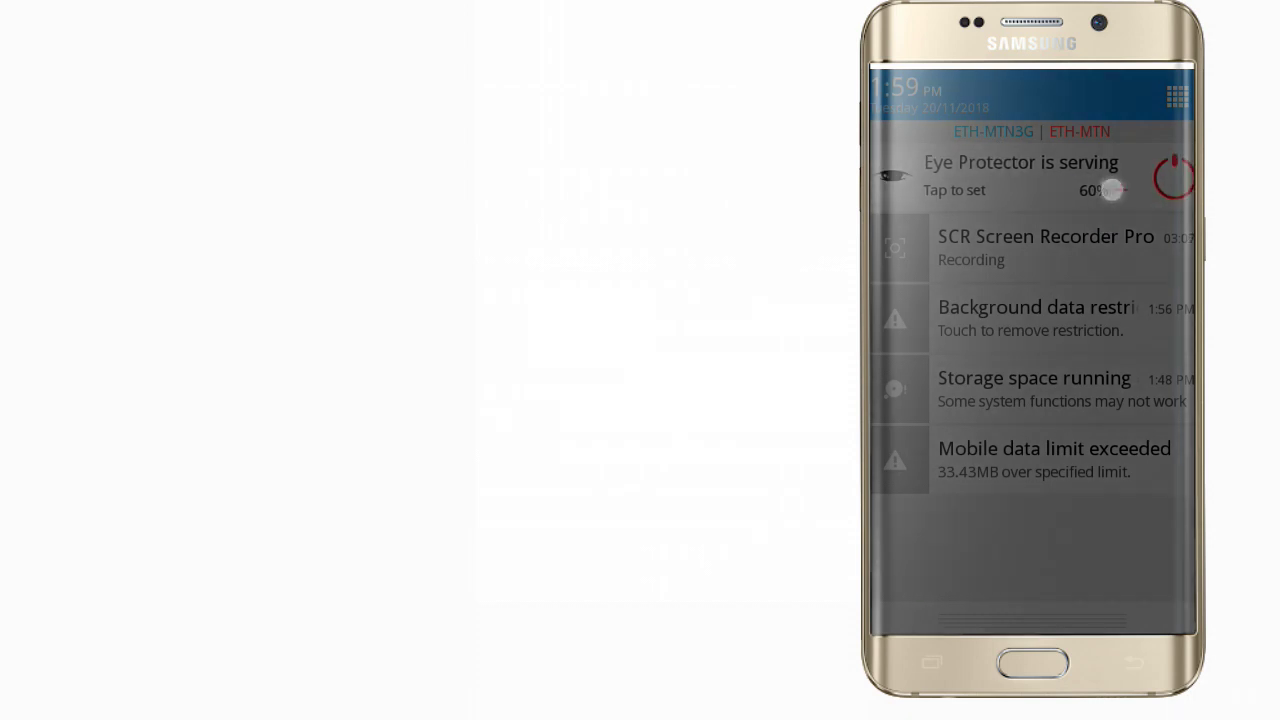
- Raise the filter intensity two increments with the notification's + button
{"action": "left_click", "coordinate": [1120, 190]}
{"action": "left_click", "coordinate": [1120, 190]}
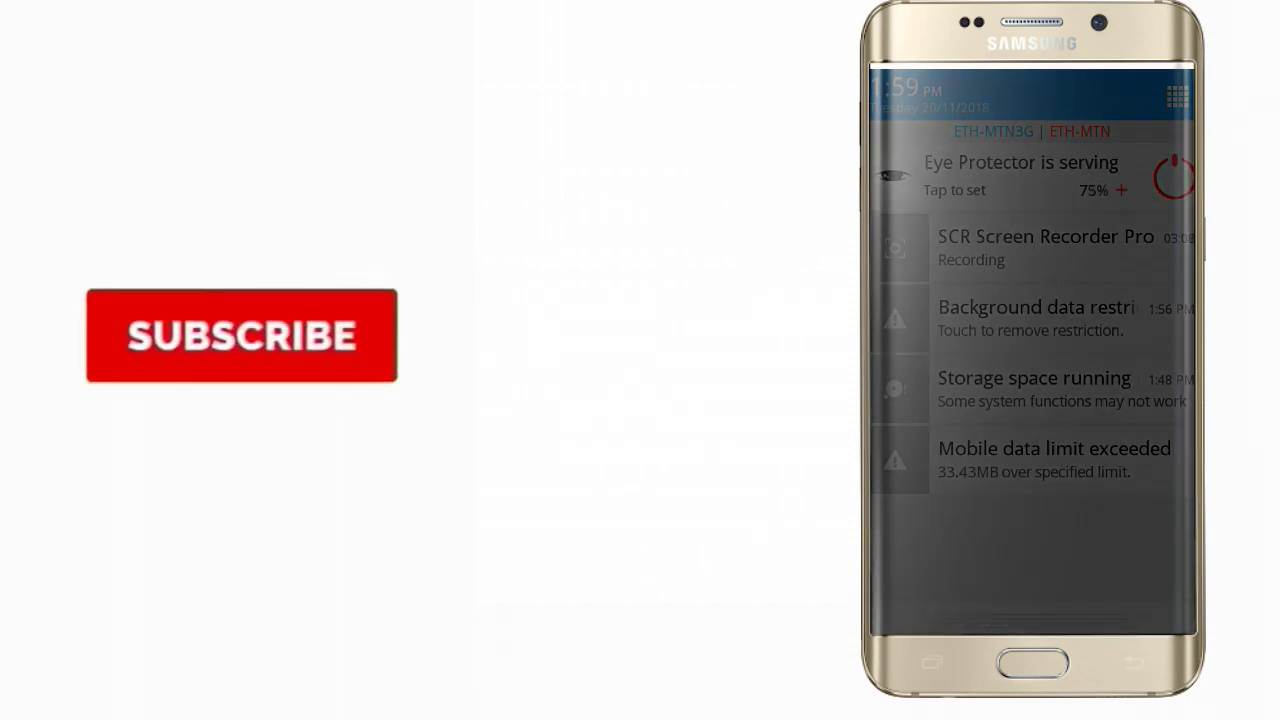